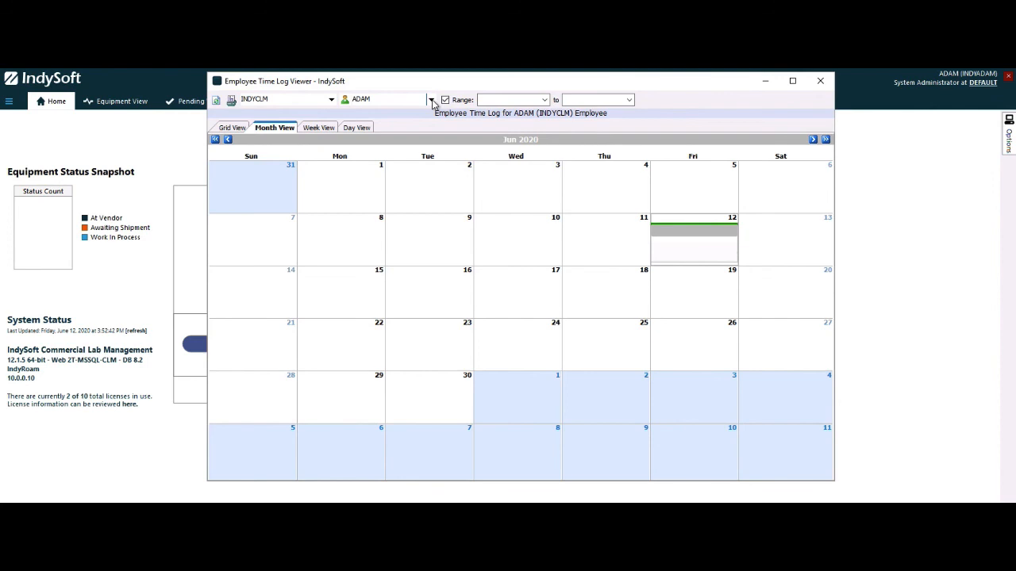
Show the time log for all employees and look through its week, day and grid views
click(431, 100)
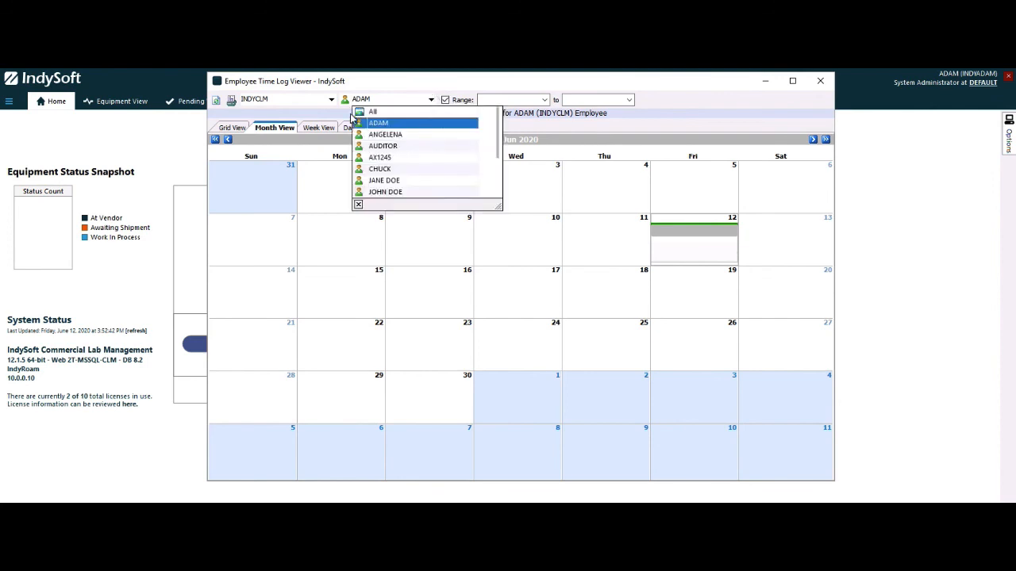
click(379, 112)
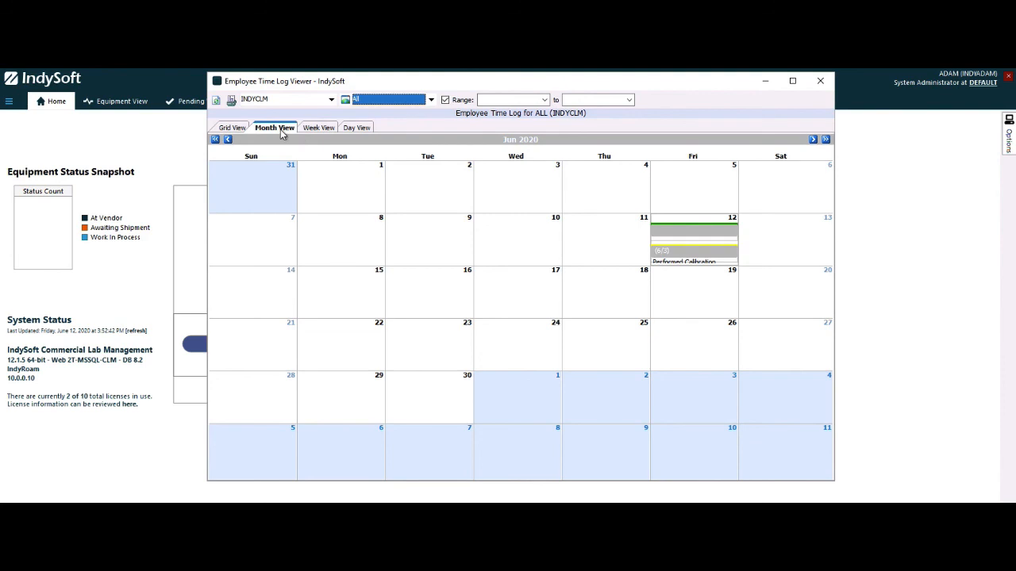
click(307, 132)
click(358, 128)
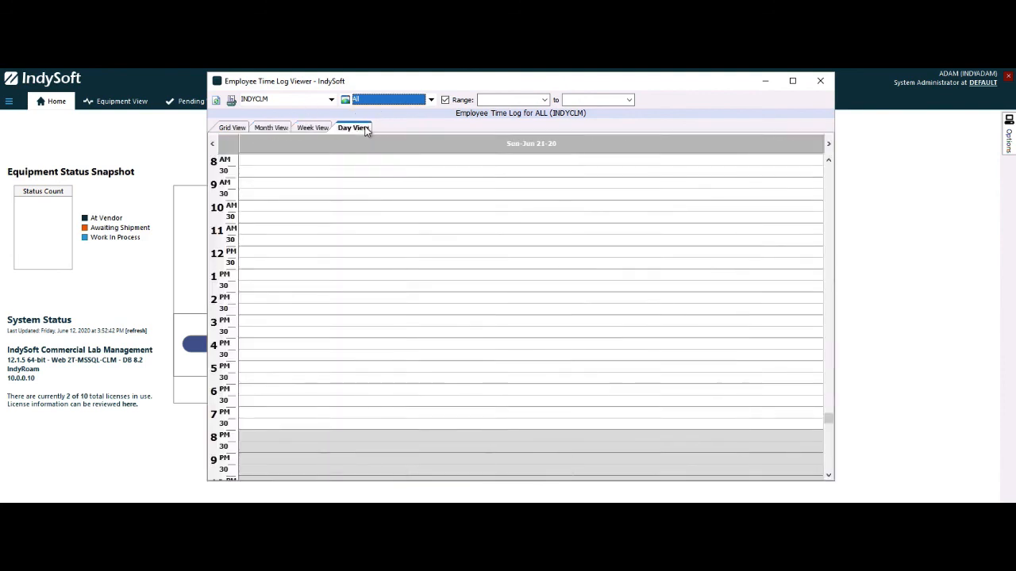
click(241, 129)
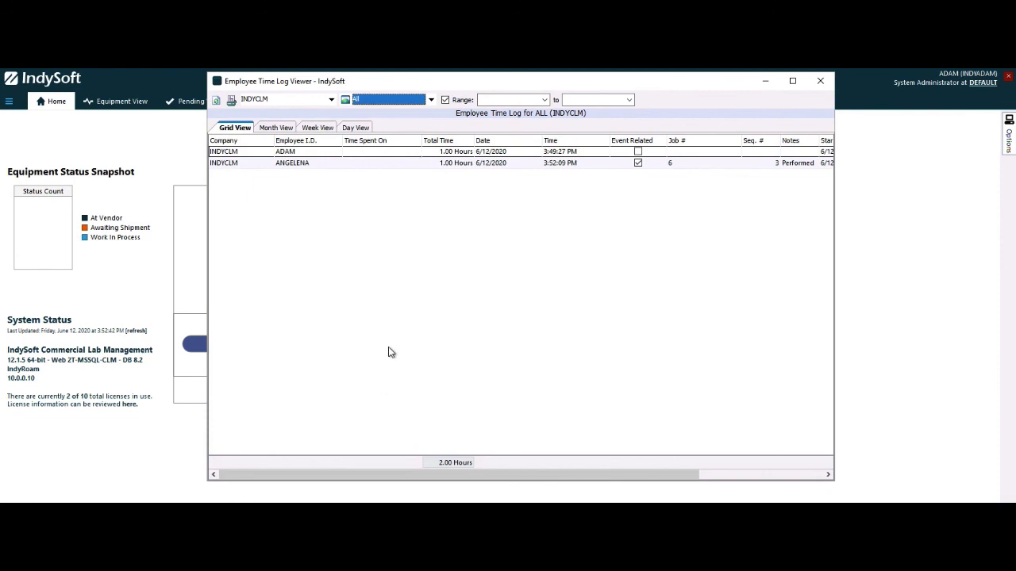
Rearrange the grid columns so Date and Total Time precede Time Spent On, and review the Employee I.D. filter and export formats
right_click(416, 201)
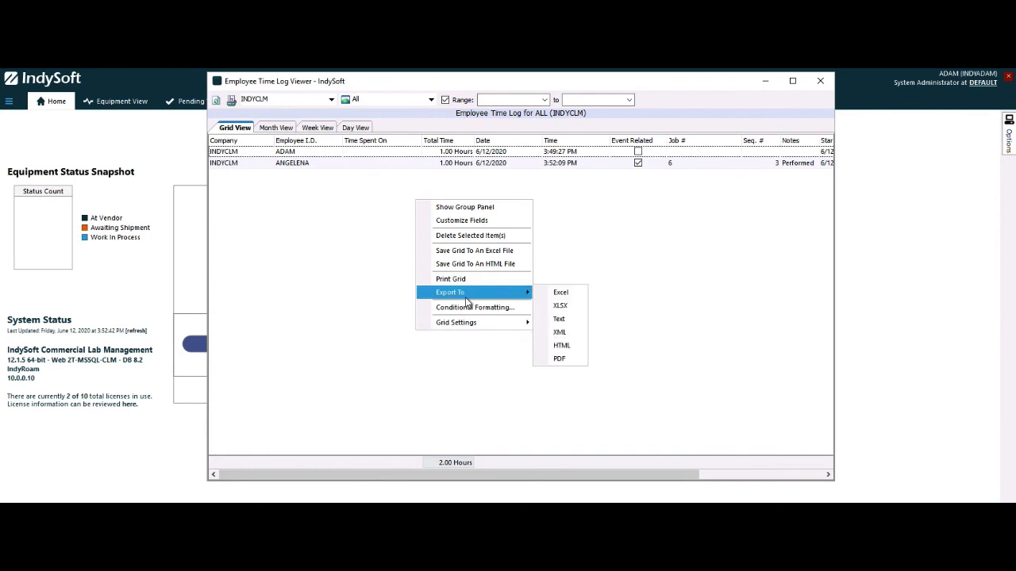
click(342, 140)
click(338, 140)
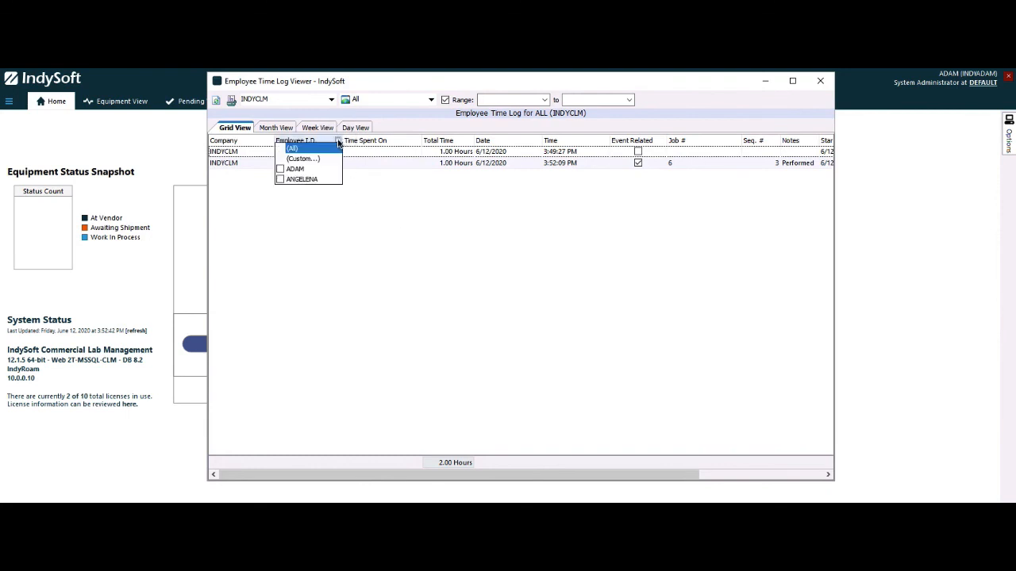
mouse_move(367, 144)
mouse_down()
mouse_move(470, 141)
mouse_move(317, 139)
mouse_move(374, 143)
mouse_up()
right_click(367, 194)
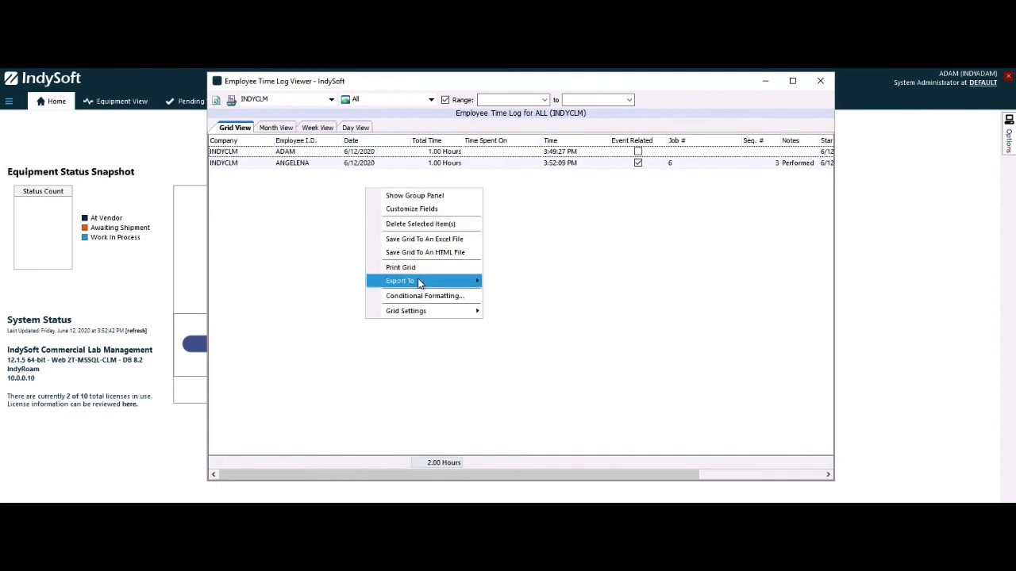
mouse_move(421, 281)
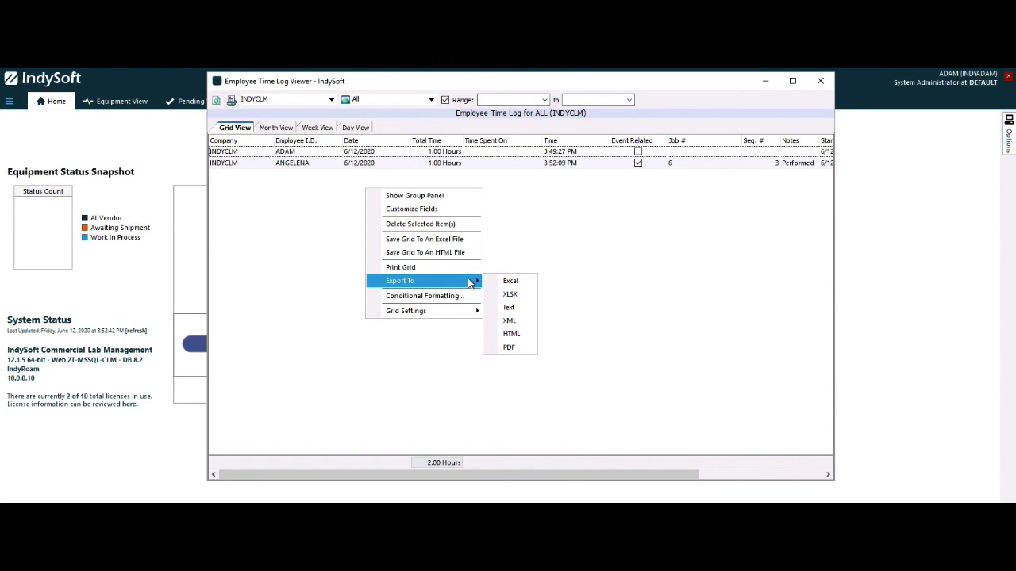
Sort the time log grid by Employee I.D. in ascending order and close the viewer
click(334, 143)
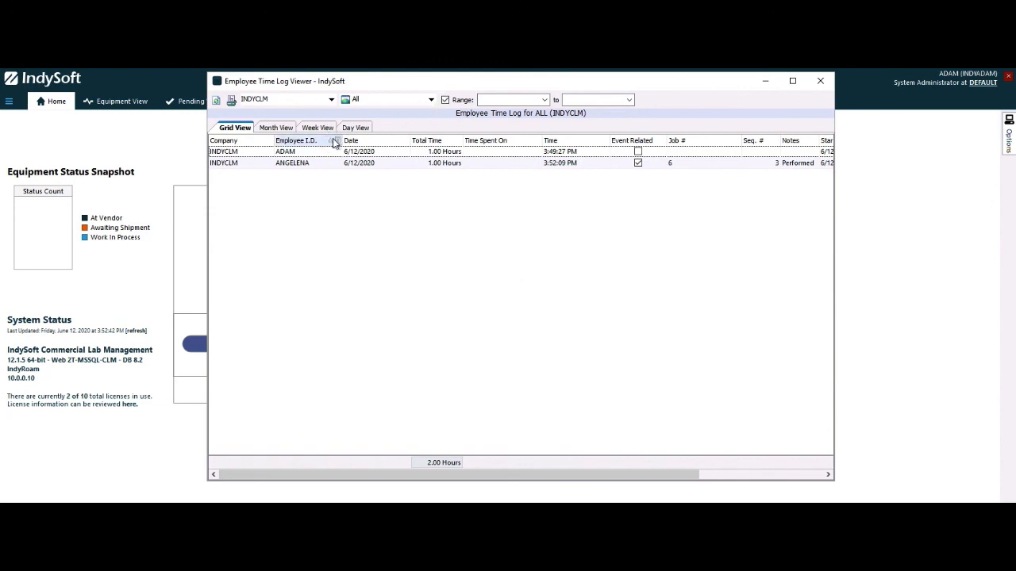
click(334, 142)
click(447, 235)
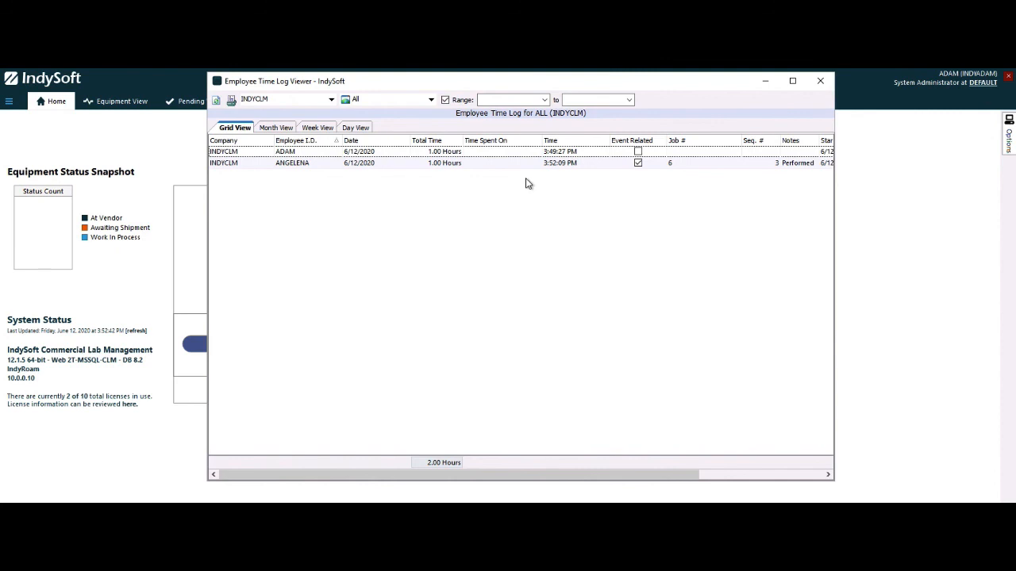
click(822, 80)
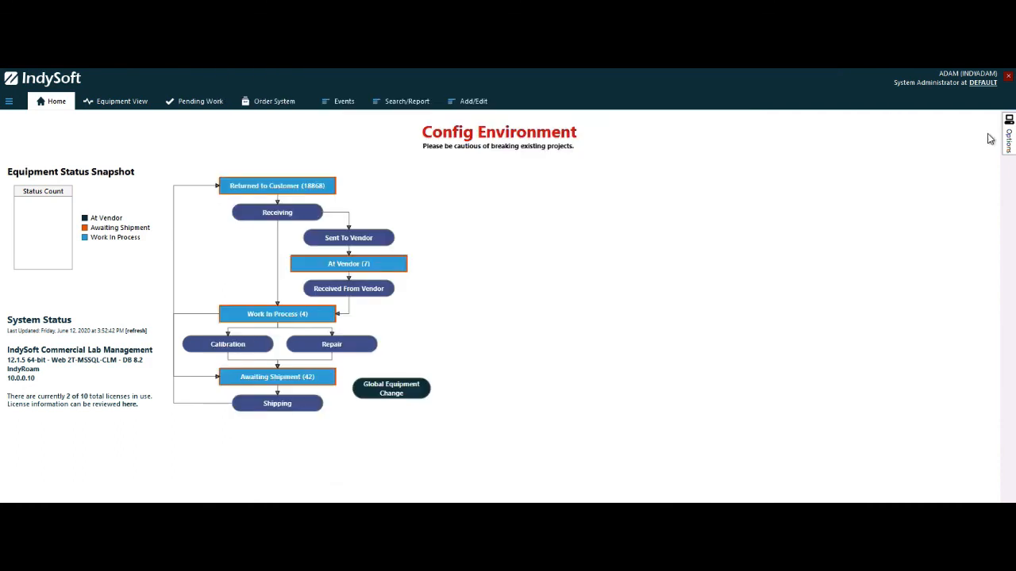
Add an employee time log record not linked to an event, with the note "Reviewing Reports"
click(1009, 137)
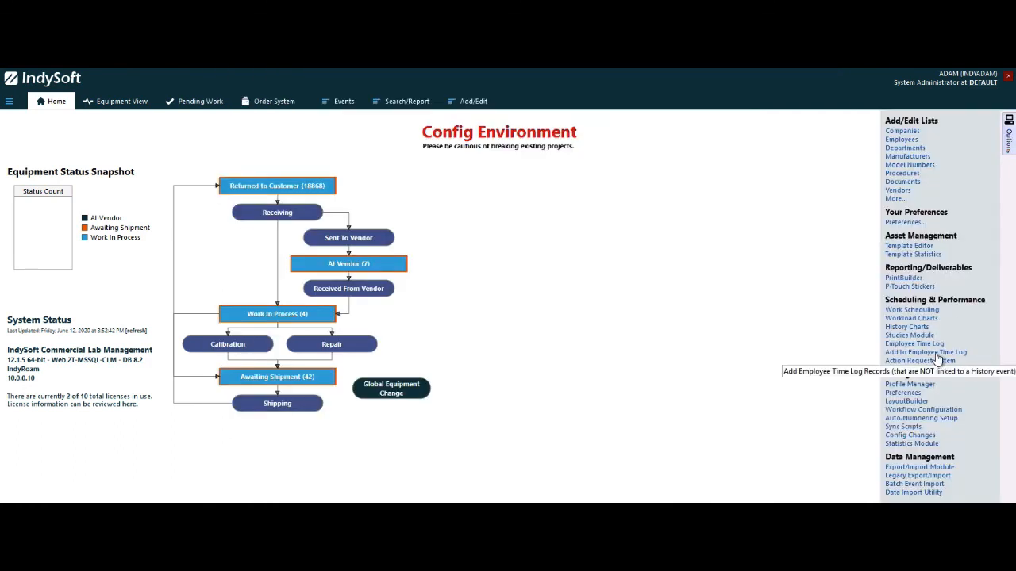
click(930, 354)
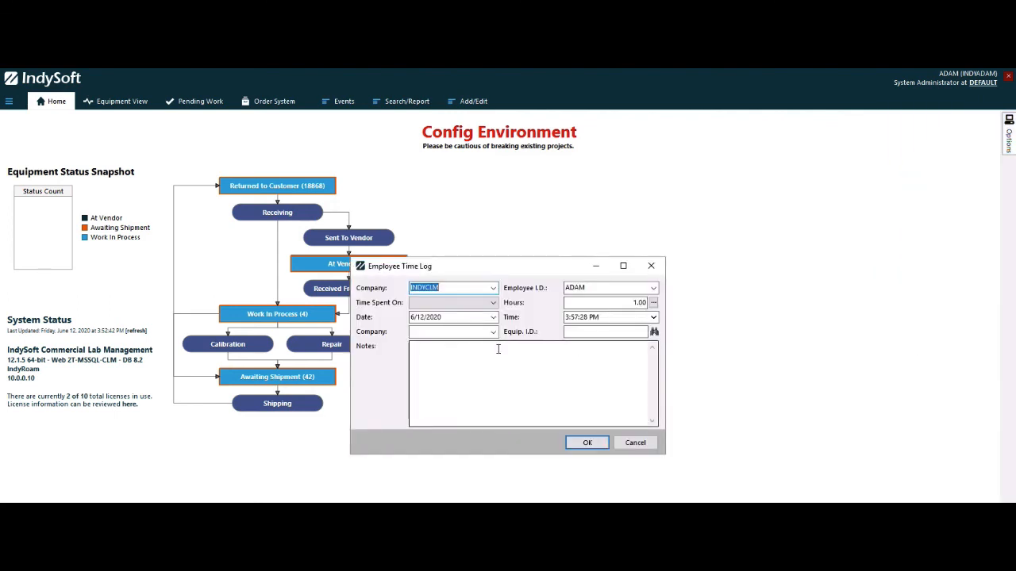
click(458, 371)
text(Reviewing re)
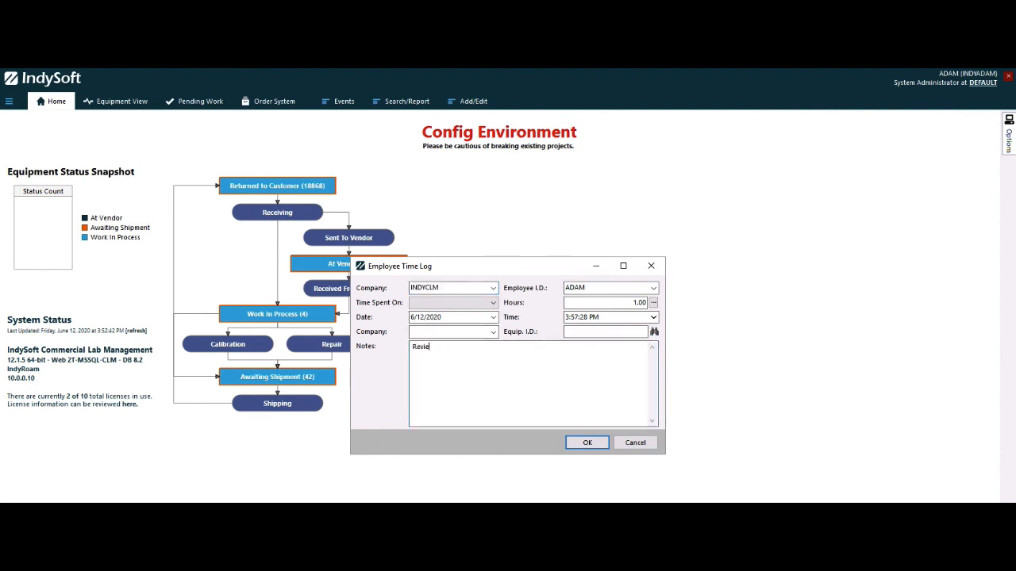
key(BackSpace)
key(BackSpace)
text(Reports)
click(588, 444)
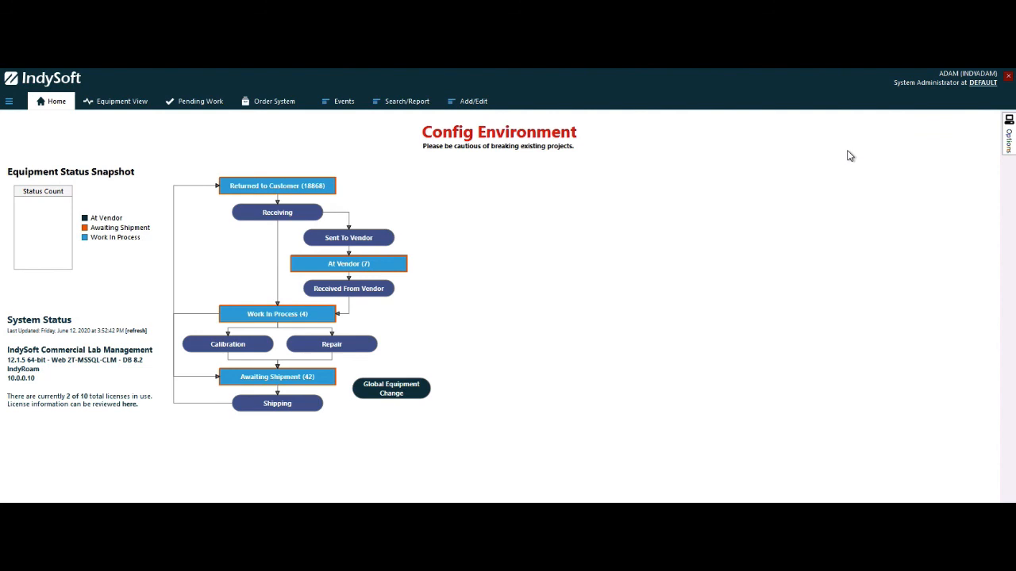
Start a Calibration event and add a 5-hour entry for the preset employee to its Total time log
click(332, 102)
click(355, 162)
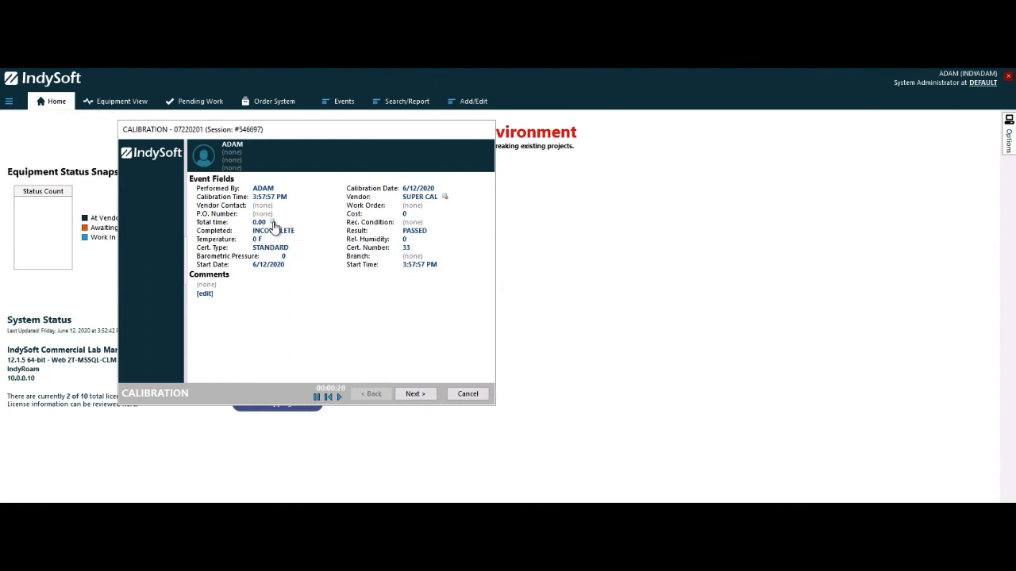
click(273, 223)
click(299, 275)
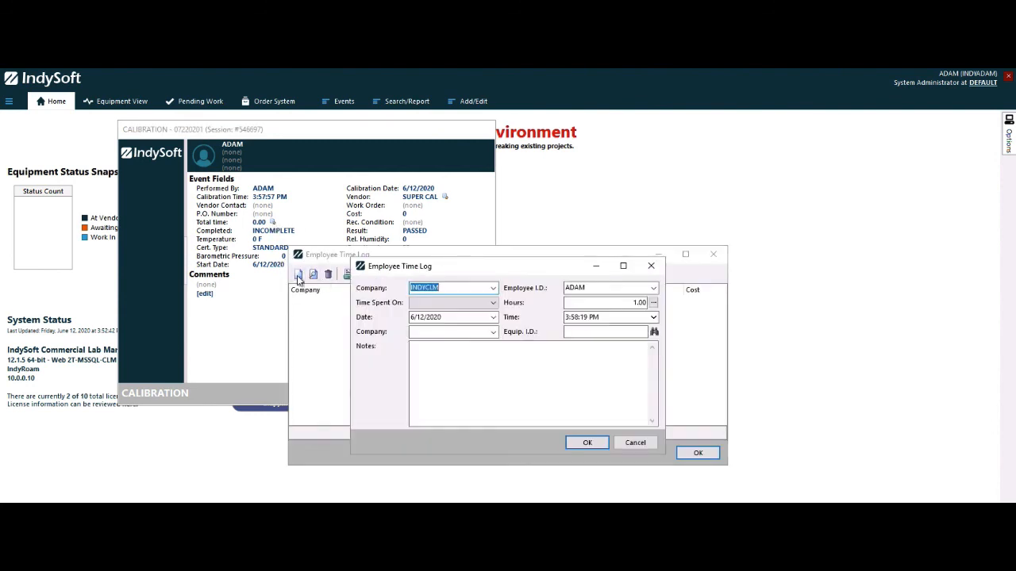
click(638, 302)
text(5)
click(587, 443)
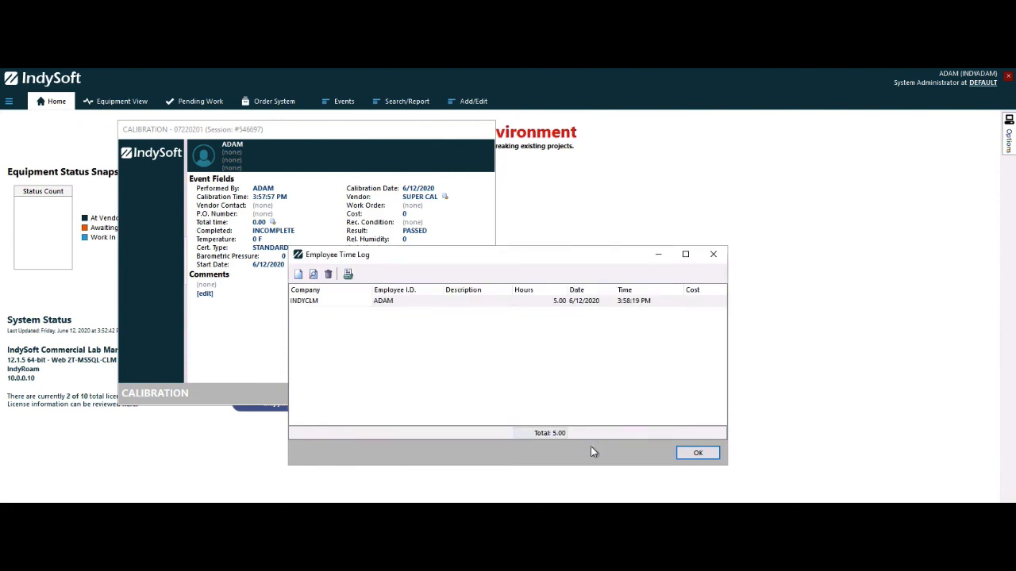
Add a 2-hour entry for a second employee with the note "Cleaned Asset and Prepped for Calibration", and accept the event's time log
click(298, 275)
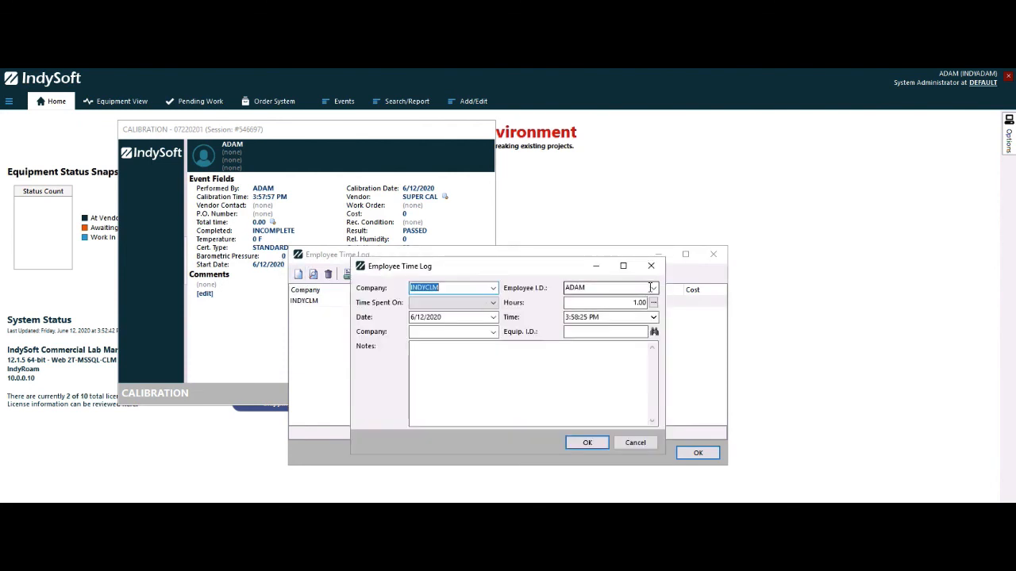
click(652, 287)
click(631, 324)
click(640, 302)
key(BackSpace)
text(2)
click(473, 365)
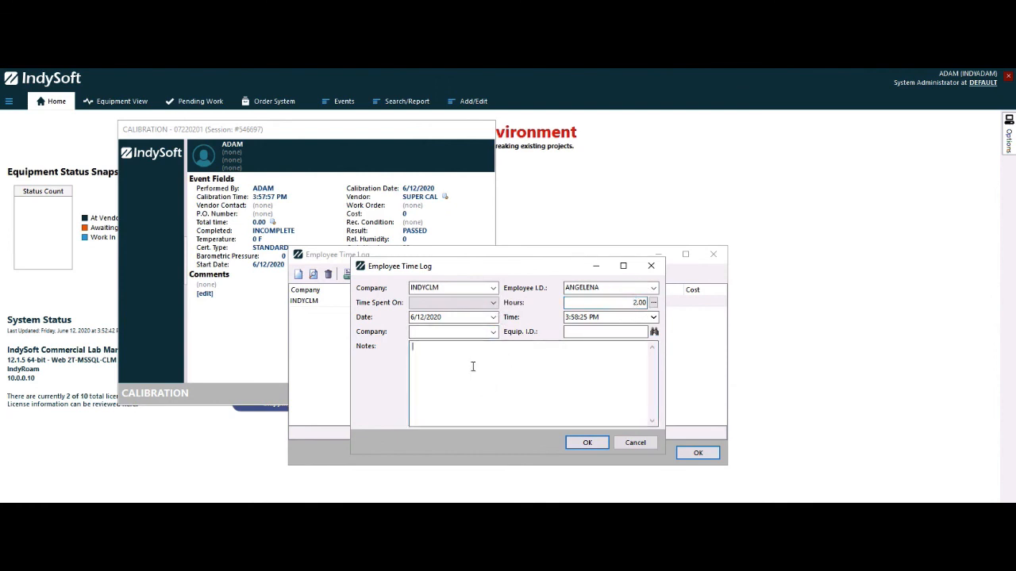
text(Cleaned Asset and Prepped for Calibration)
key(Return)
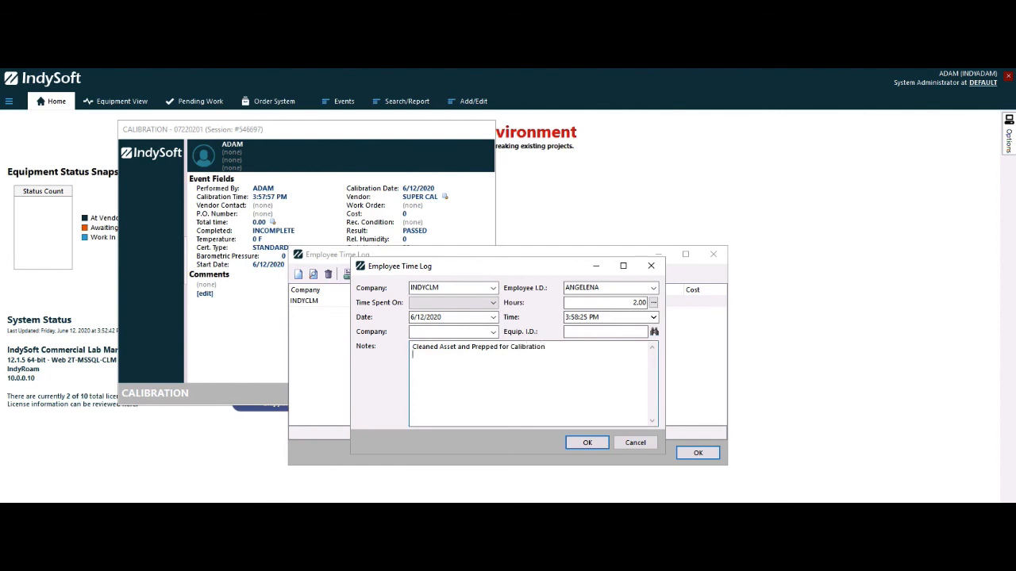
click(585, 445)
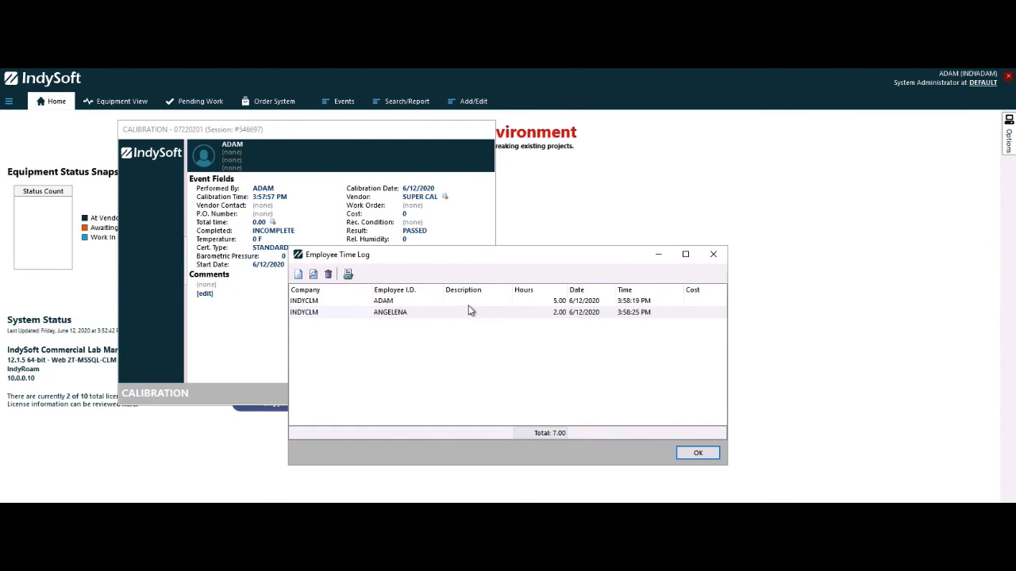
click(698, 452)
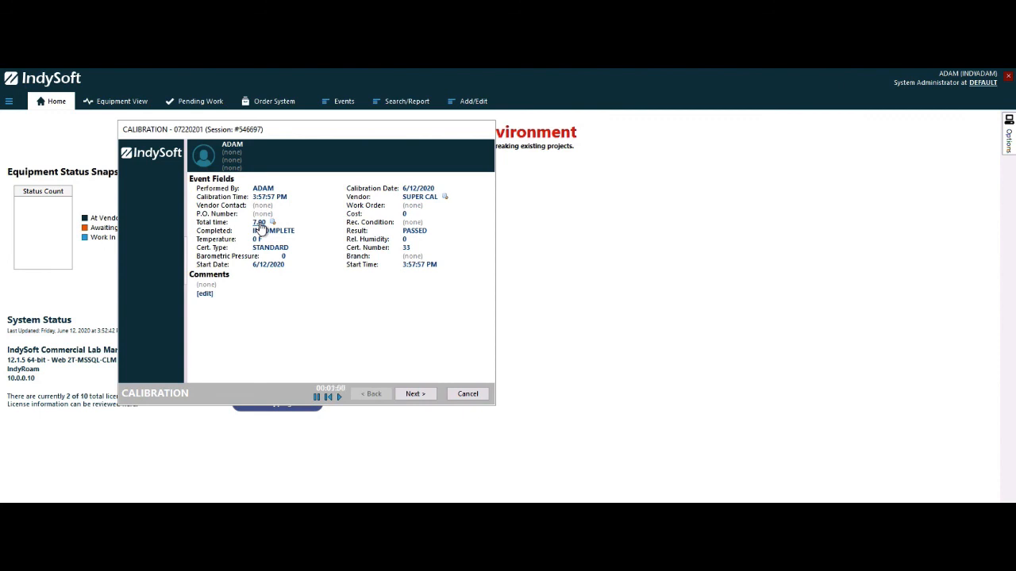
Finish the Calibration event without entering results and accept using the automatic timer's reading to update the Total Time
click(421, 393)
click(426, 395)
click(426, 395)
click(427, 395)
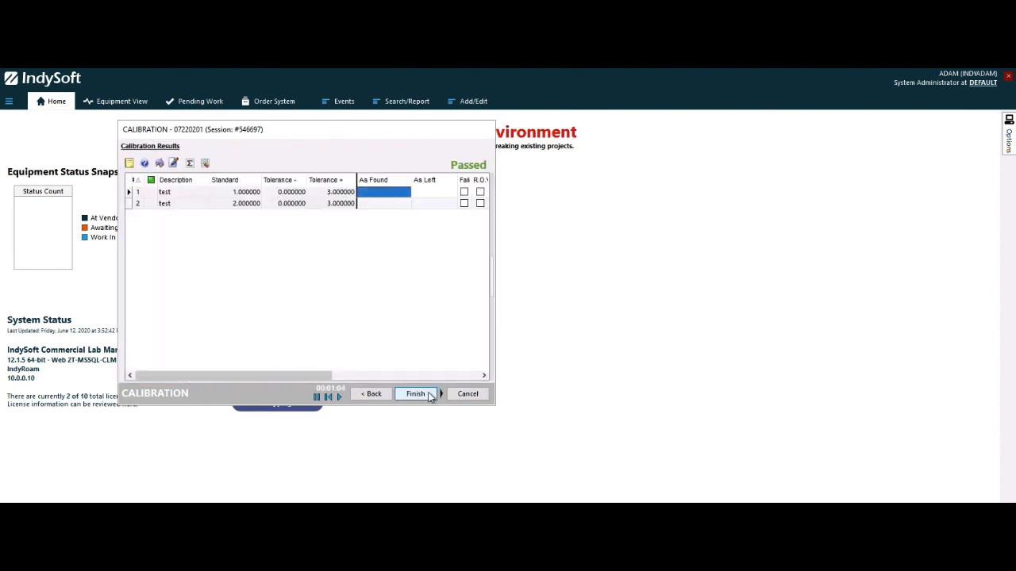
click(427, 395)
click(457, 389)
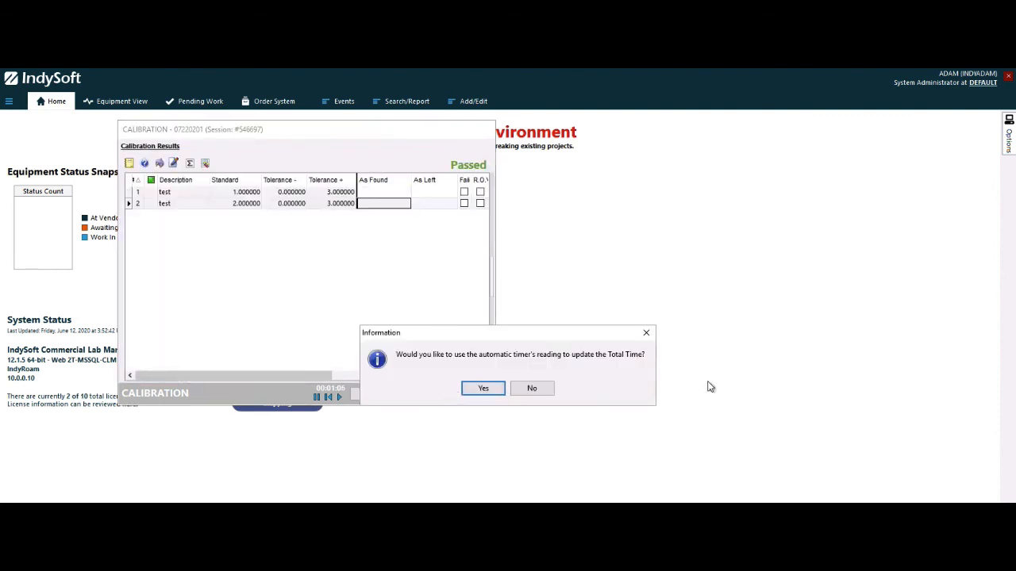
click(484, 391)
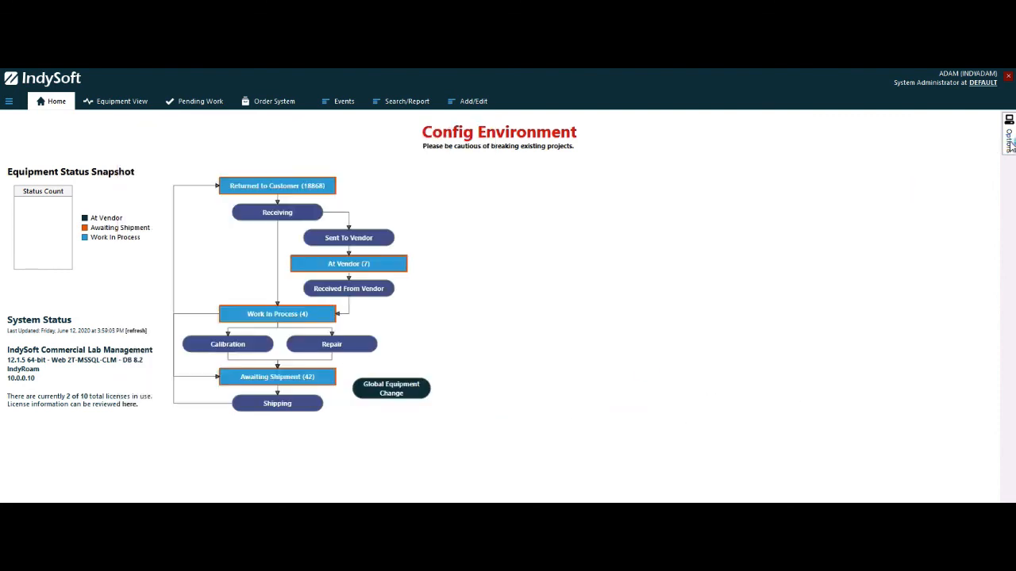
Open the Employee Time Log in grid view and examine the event-related entry from the calibration
click(1008, 136)
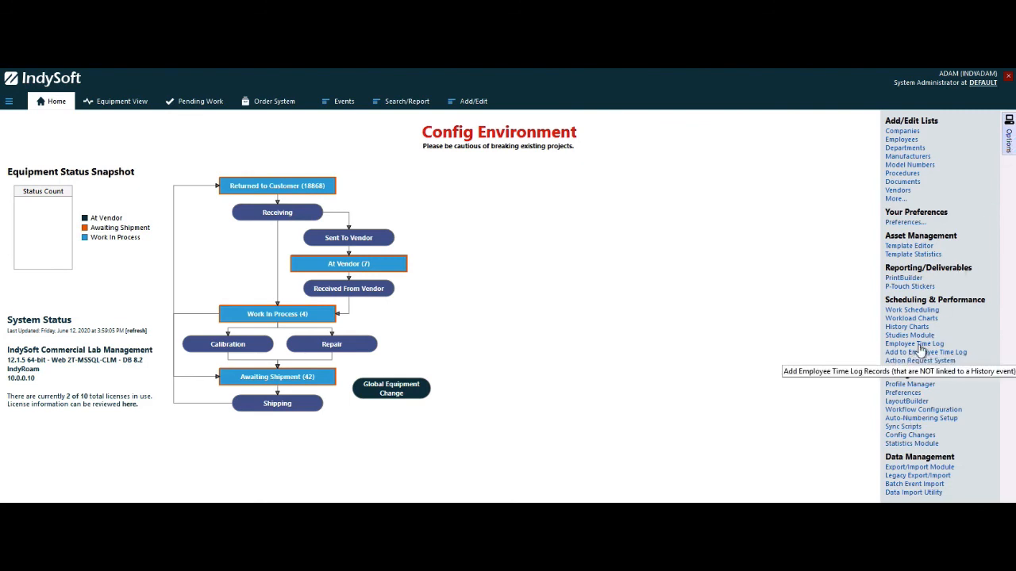
click(915, 346)
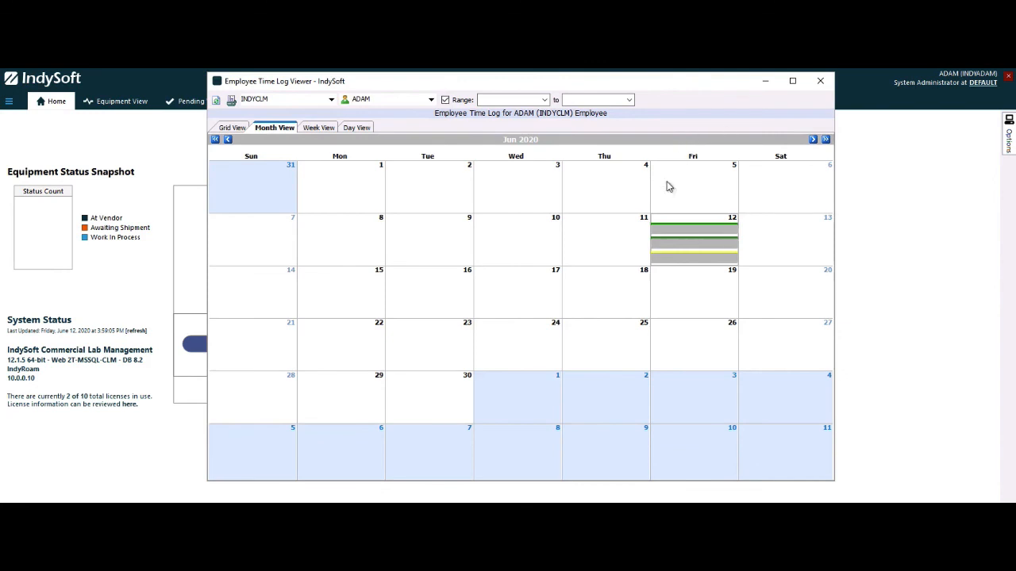
click(234, 129)
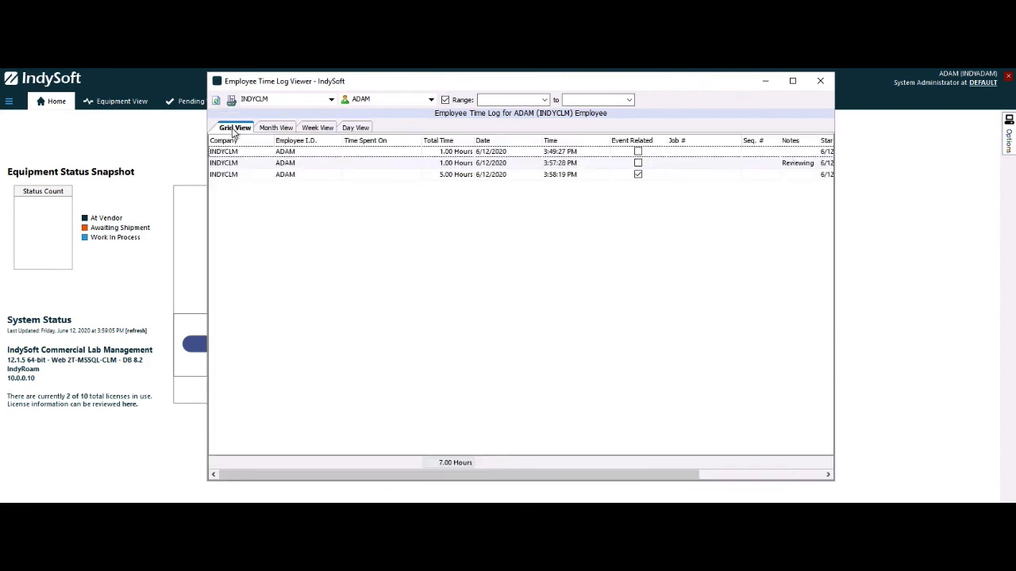
click(334, 176)
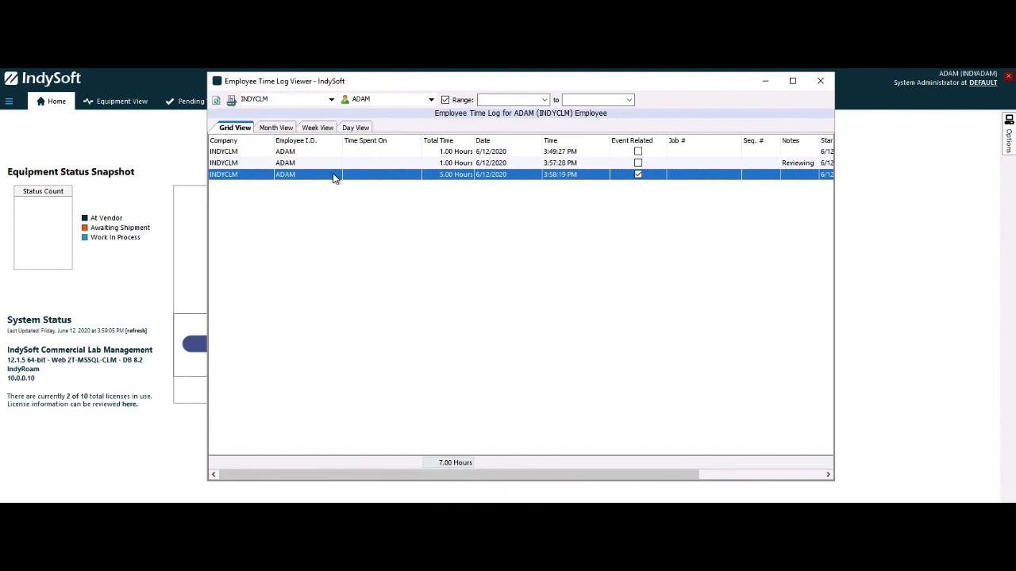